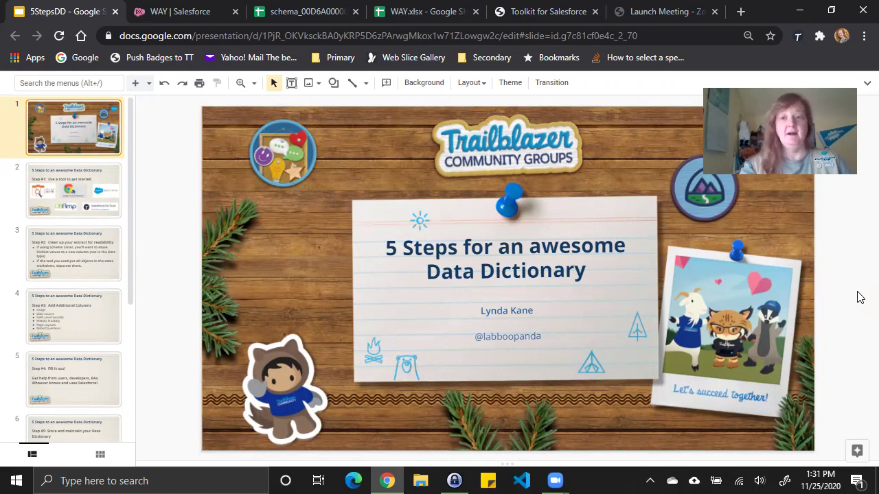
Advance the deck to the Step #1 slide about using a tool to get started.
{"action": "key", "text": "Down"}
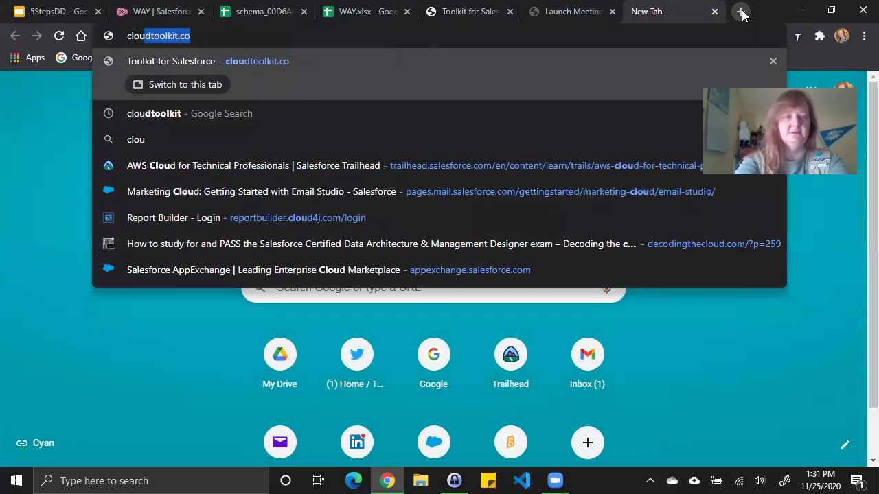
Go to cloudtoolkit.co's Schema Lister and keep the Environment set to Production.
{"action": "key", "text": "Return"}
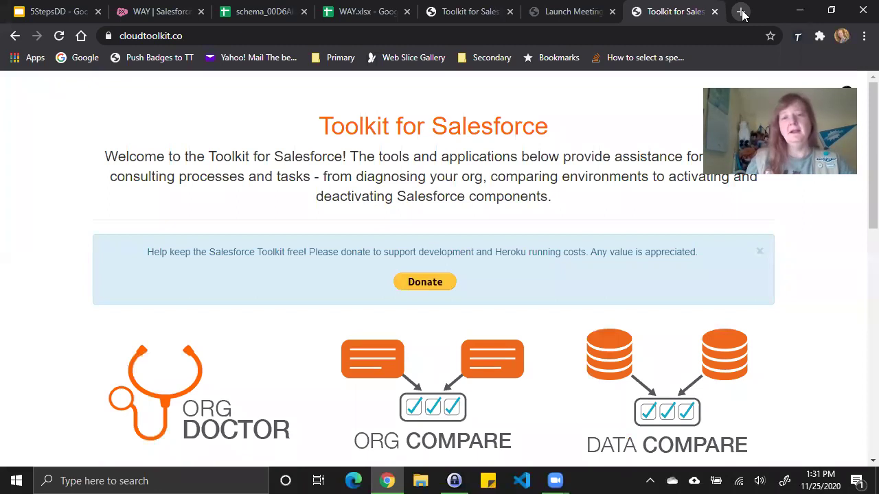
{"action": "left_click_drag", "start_coordinate": [871, 134], "coordinate": [859, 255]}
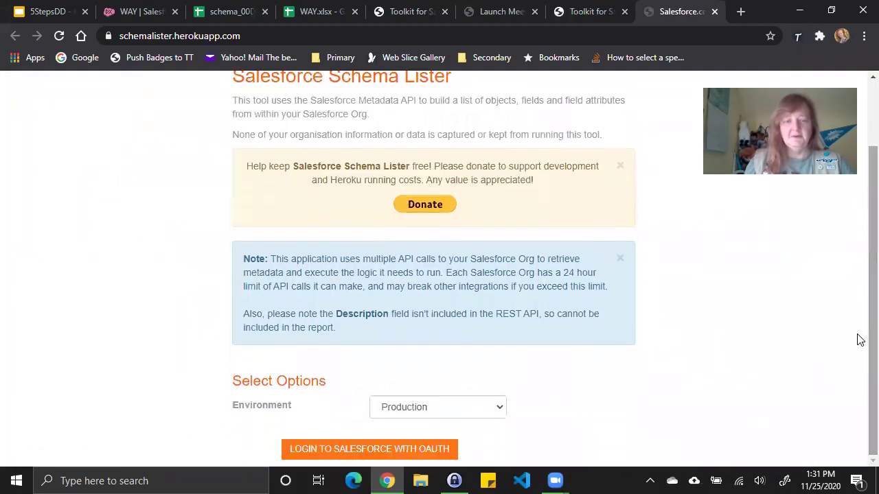
{"action": "left_click", "coordinate": [501, 410]}
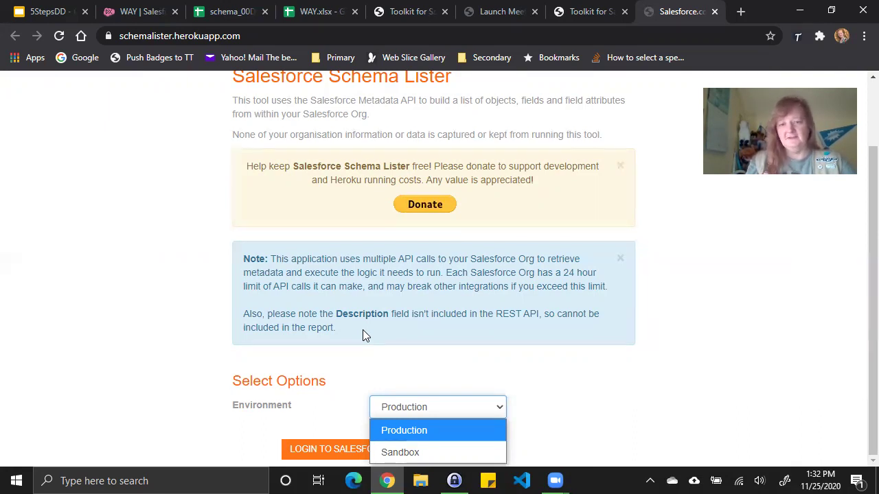
{"action": "key", "text": "Down"}
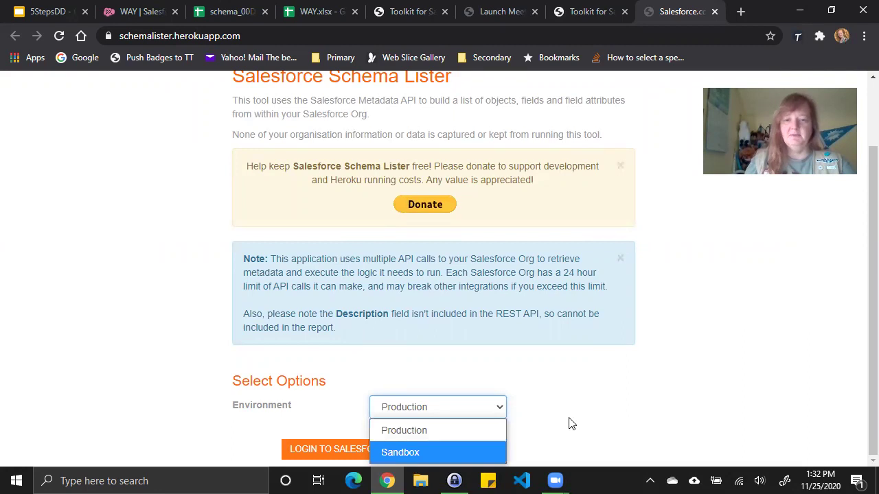
{"action": "left_click", "coordinate": [410, 415]}
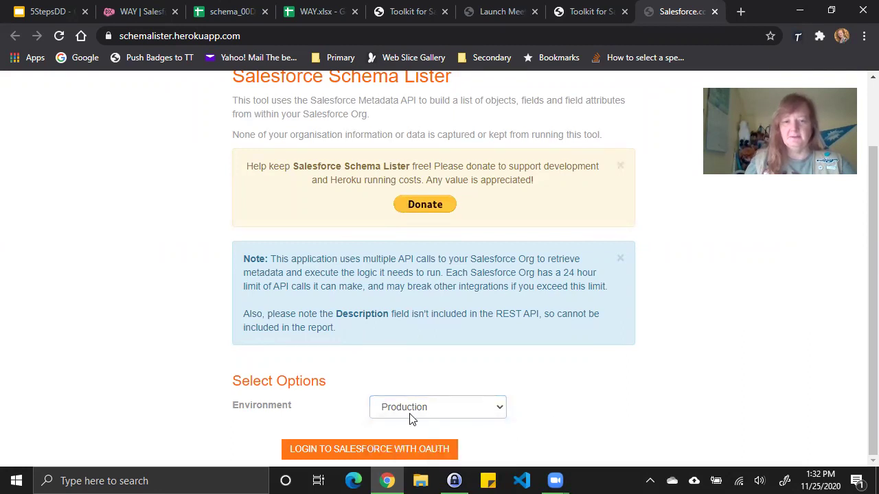
Log in to Salesforce via OAuth and allow Schema Lister access to the org.
{"action": "left_click", "coordinate": [372, 451]}
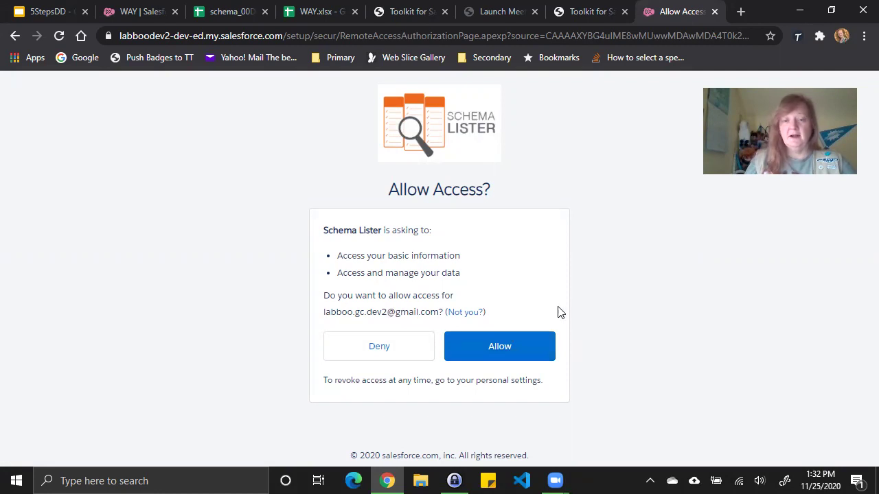
{"action": "left_click", "coordinate": [506, 352]}
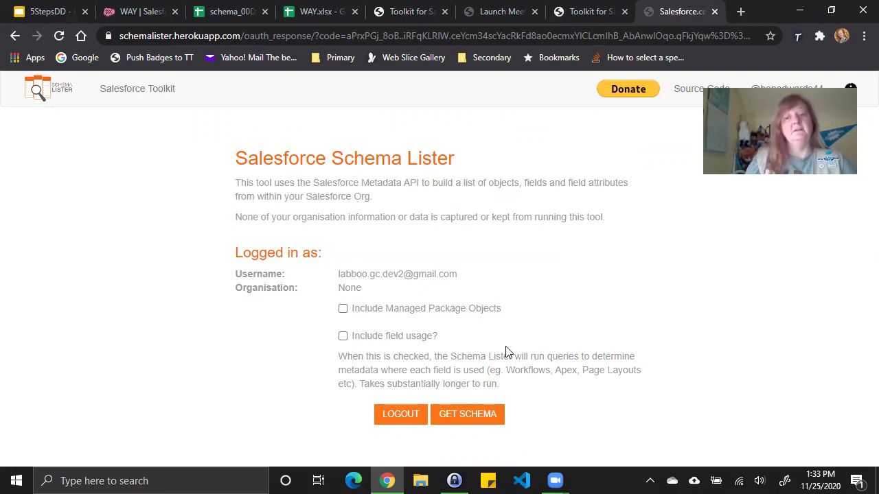
Include managed package objects and generate the org's schema listing.
{"action": "left_click", "coordinate": [342, 311]}
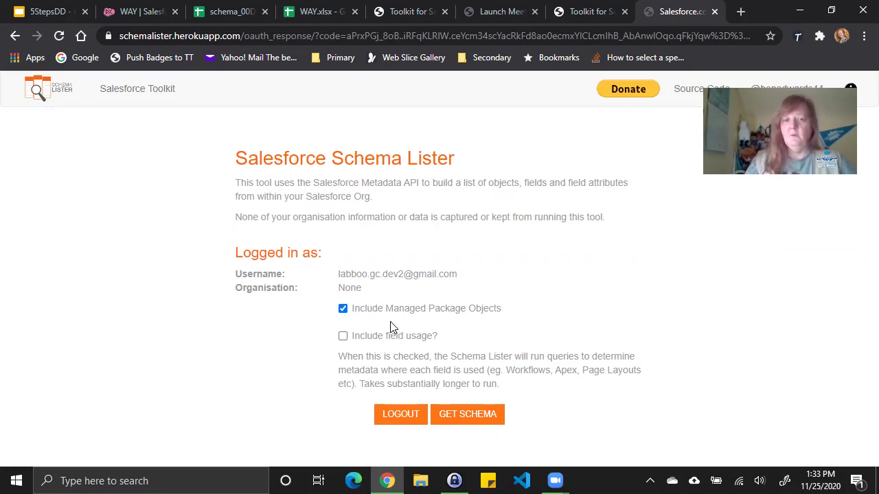
{"action": "left_click", "coordinate": [479, 417]}
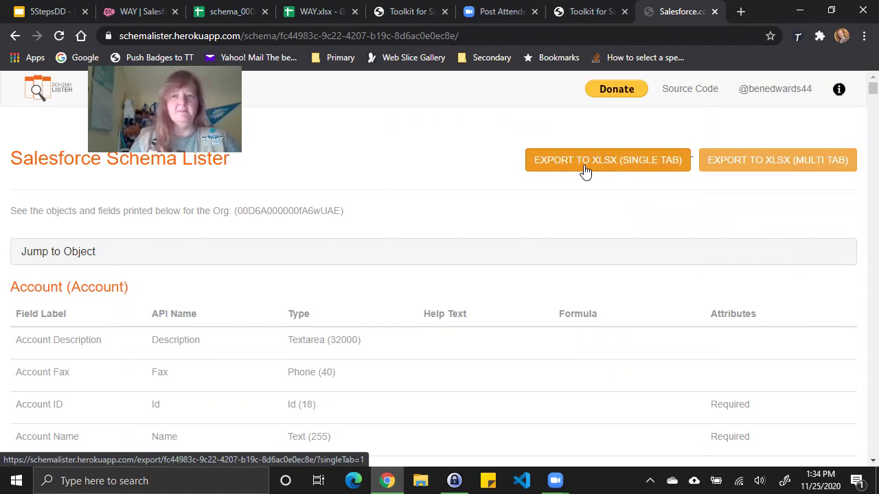
Export the schema as a multi-tab XLSX, then bring up the schema spreadsheet in Google Sheets.
{"action": "left_click", "coordinate": [771, 175]}
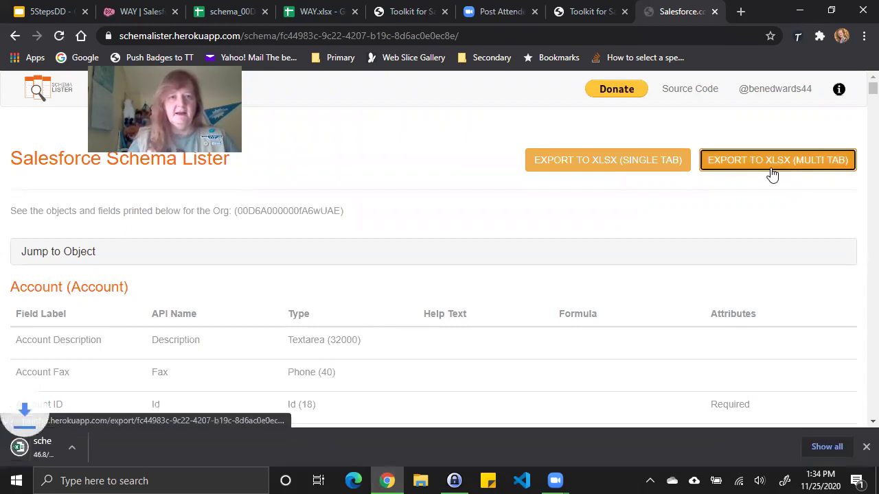
{"action": "left_click", "coordinate": [866, 447]}
{"action": "key", "text": "ctrl+3"}
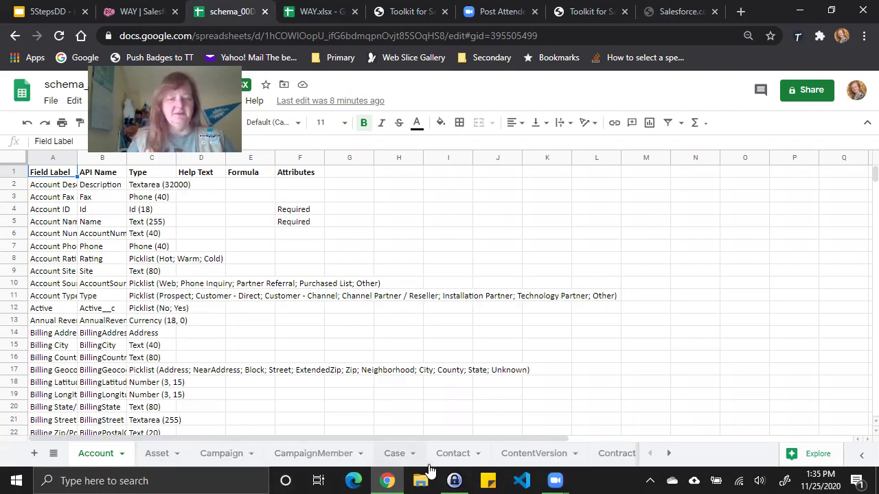
Reveal more per-object sheet tabs, then go to the WAY object's Salesforce setup.
{"action": "left_click", "coordinate": [671, 454]}
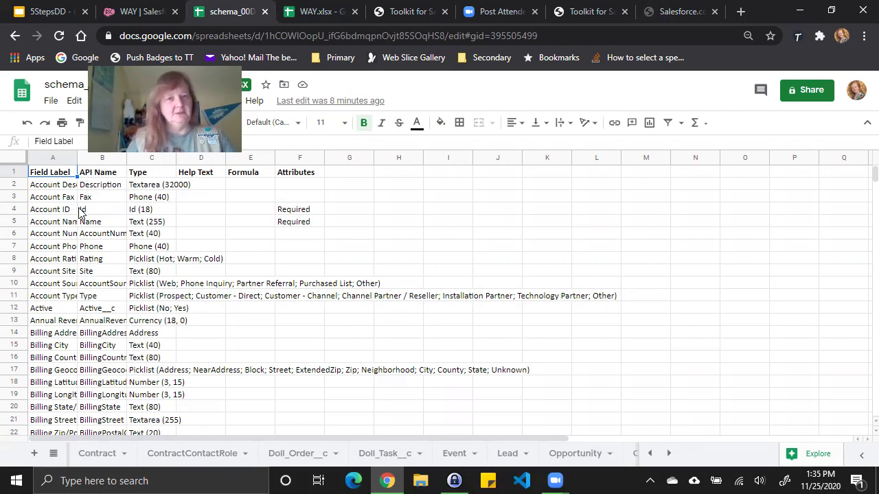
{"action": "left_click", "coordinate": [140, 15]}
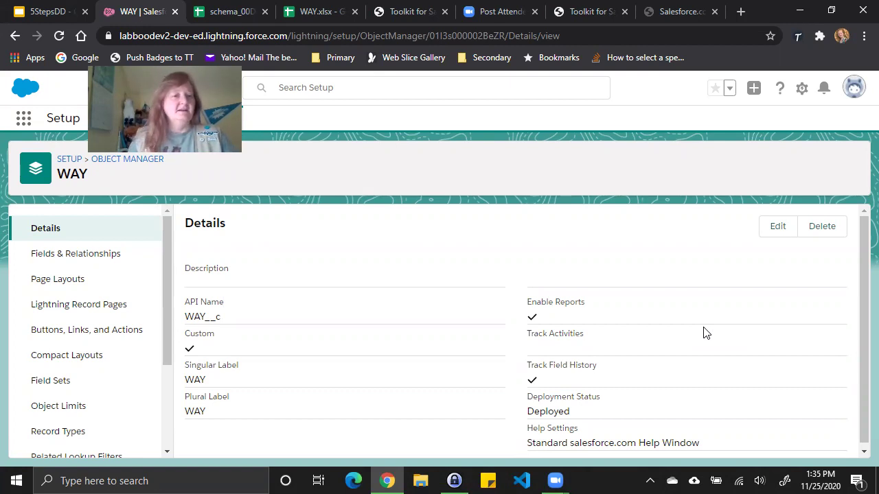
Check WAY's Fields & Relationships, return to its Details, and launch Salesforce DevTools.
{"action": "left_click", "coordinate": [114, 252]}
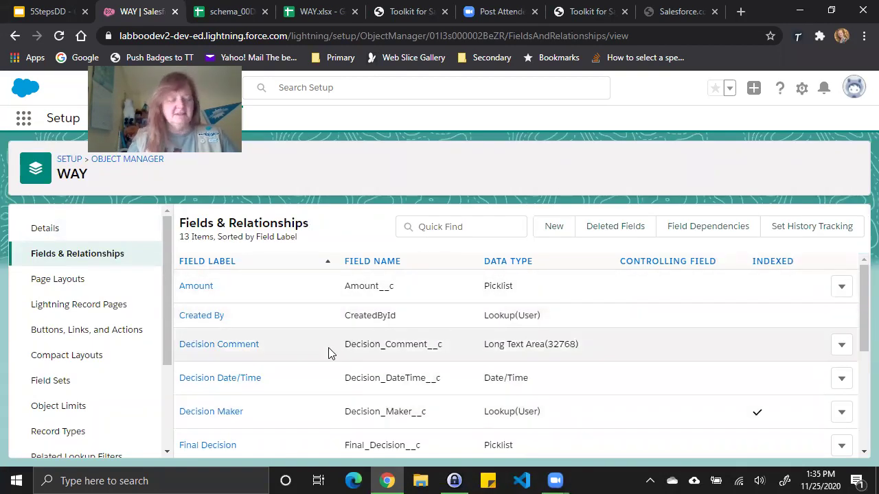
{"action": "left_click", "coordinate": [58, 231]}
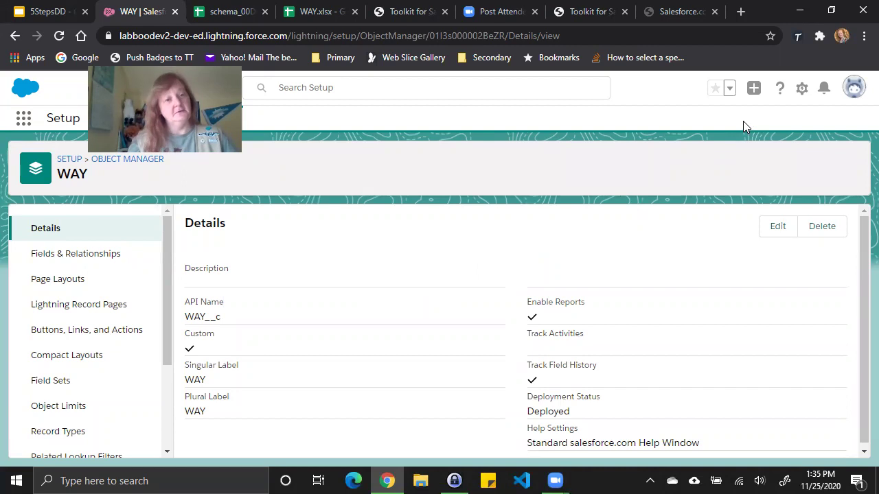
{"action": "left_click", "coordinate": [798, 39]}
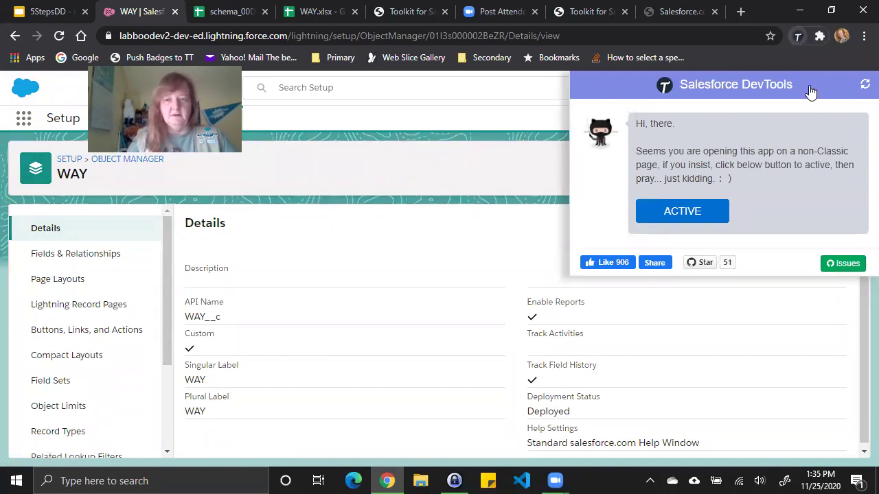
Activate and allow Salesforce DevTools, export WAY's Object Fields Definition to Excel, and view WAY.xlsx.
{"action": "left_click", "coordinate": [703, 218]}
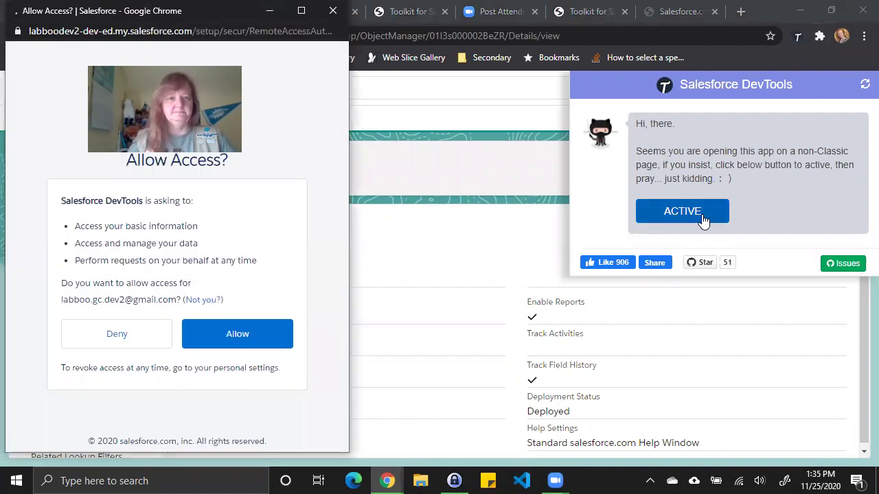
{"action": "left_click", "coordinate": [250, 333]}
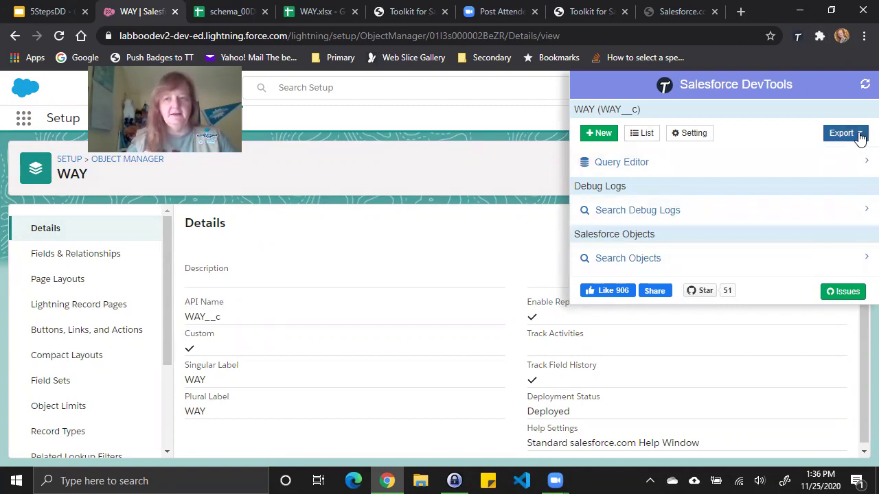
{"action": "left_click", "coordinate": [859, 136]}
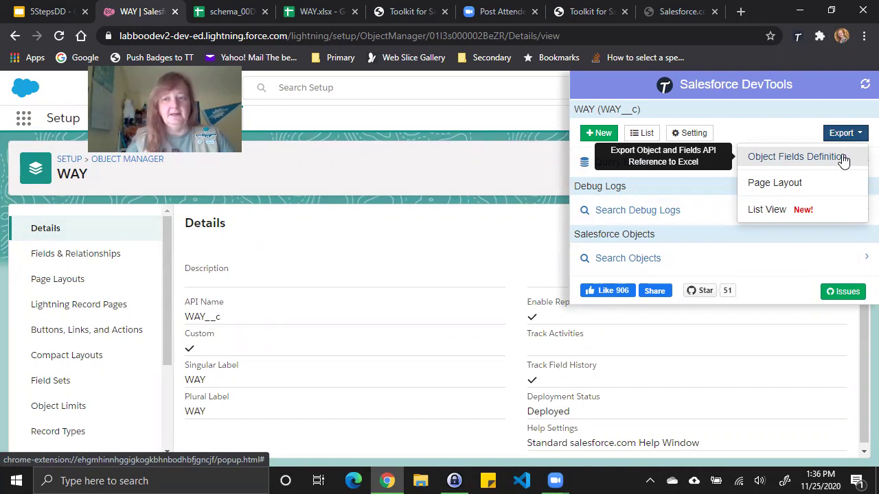
{"action": "left_click", "coordinate": [843, 160]}
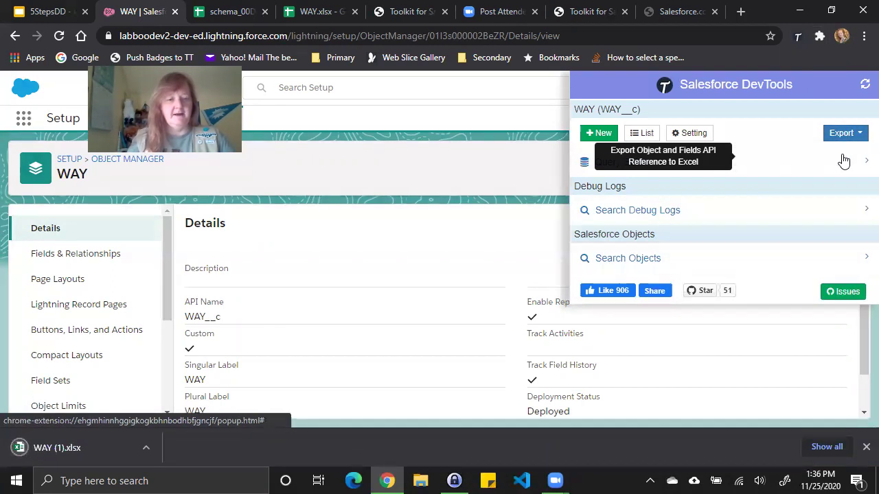
{"action": "left_click", "coordinate": [866, 447]}
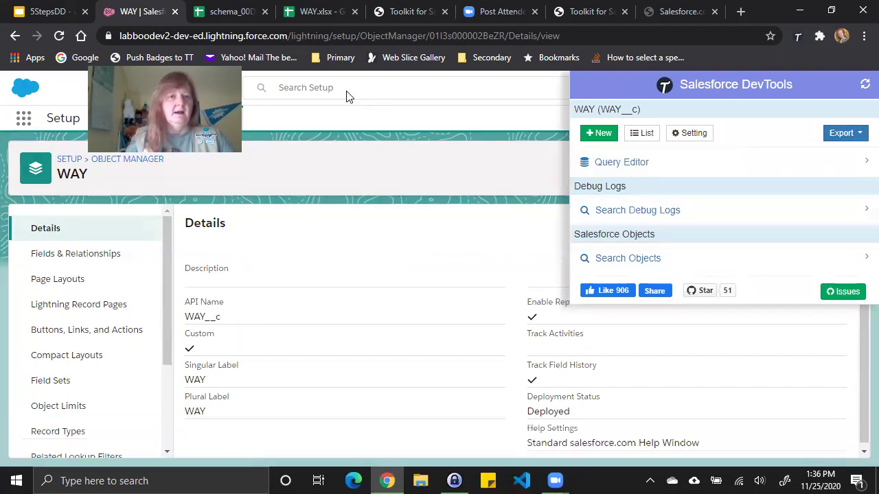
{"action": "left_click", "coordinate": [313, 23]}
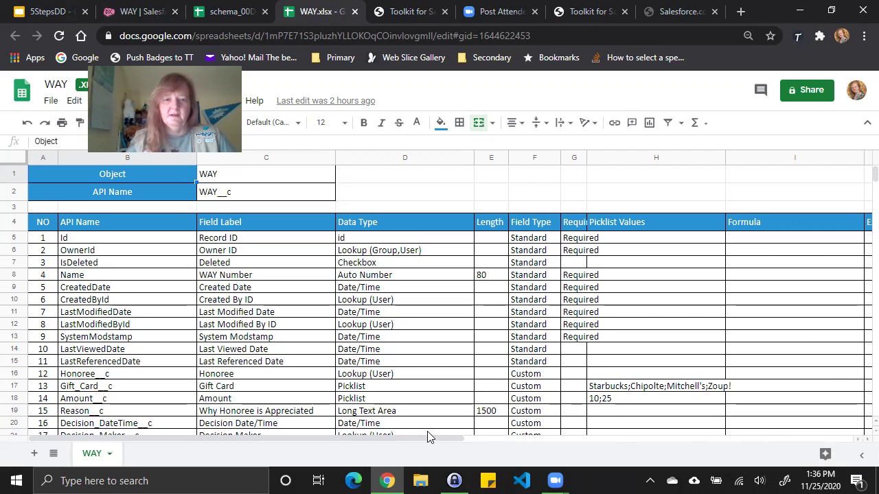
{"action": "left_click_drag", "start_coordinate": [302, 437], "coordinate": [471, 451]}
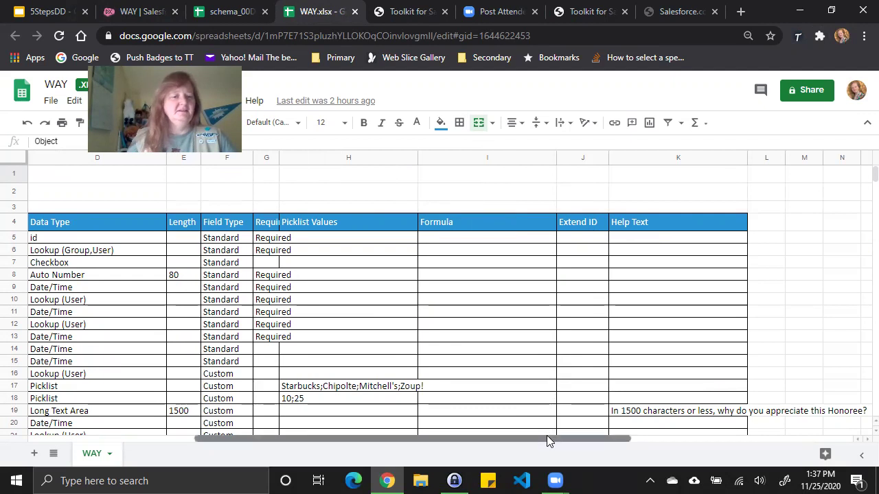
{"action": "left_click_drag", "start_coordinate": [549, 437], "coordinate": [291, 437]}
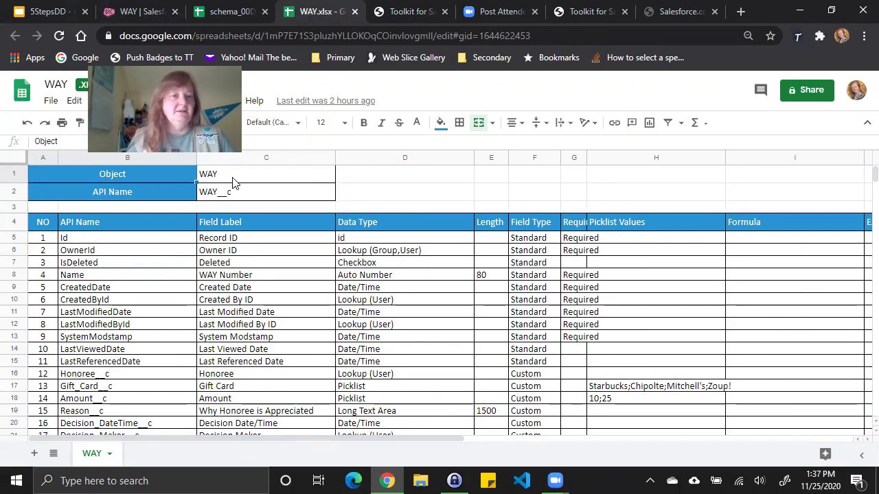
Advance the 5StepsDD deck to the Step #2 slide, then inspect the Account Source picklist in C10.
{"action": "left_click", "coordinate": [56, 13]}
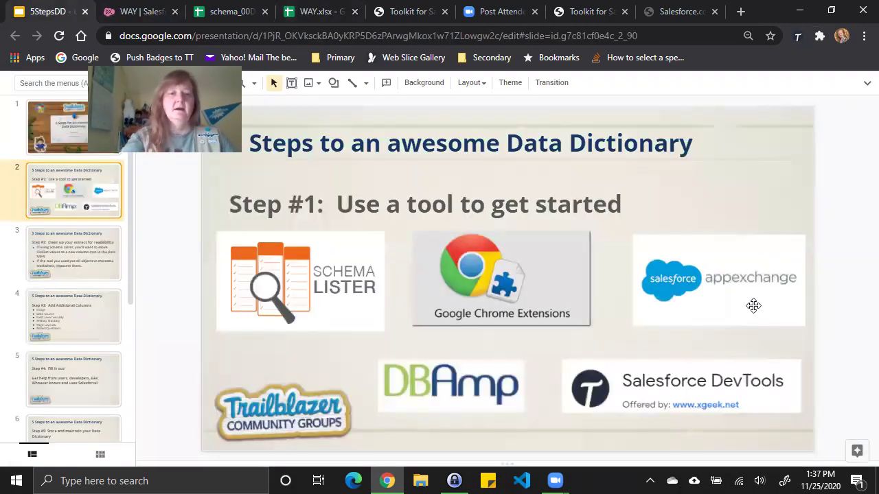
{"action": "key", "text": "Down"}
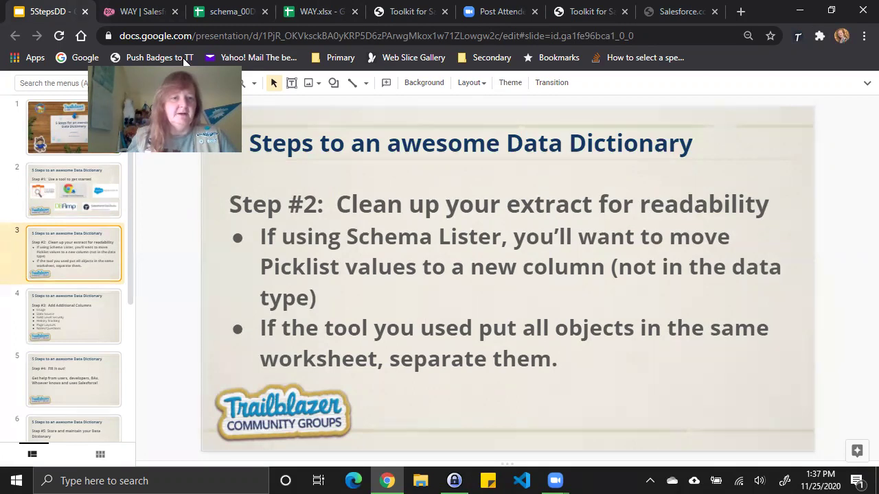
{"action": "key", "text": "ctrl+3"}
{"action": "left_click", "coordinate": [138, 286]}
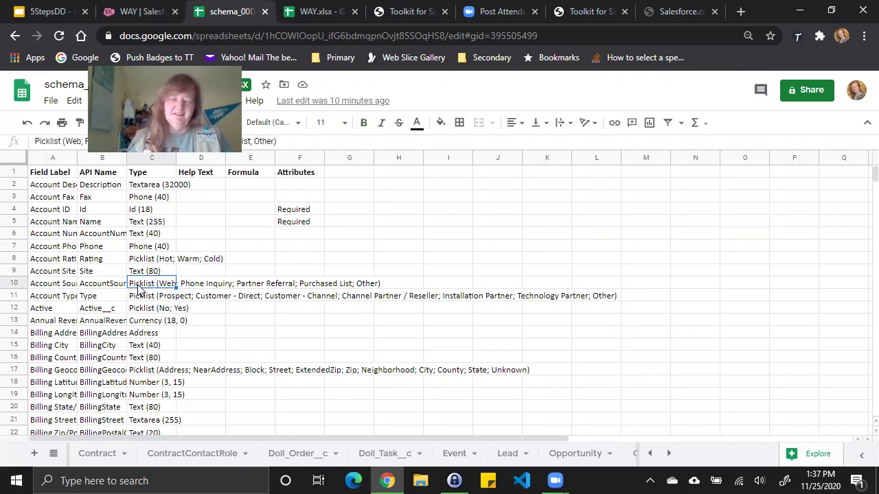
Select the whole Account sheet, auto-fit every column width, and check the C10 and C11 picklists.
{"action": "left_click", "coordinate": [14, 162]}
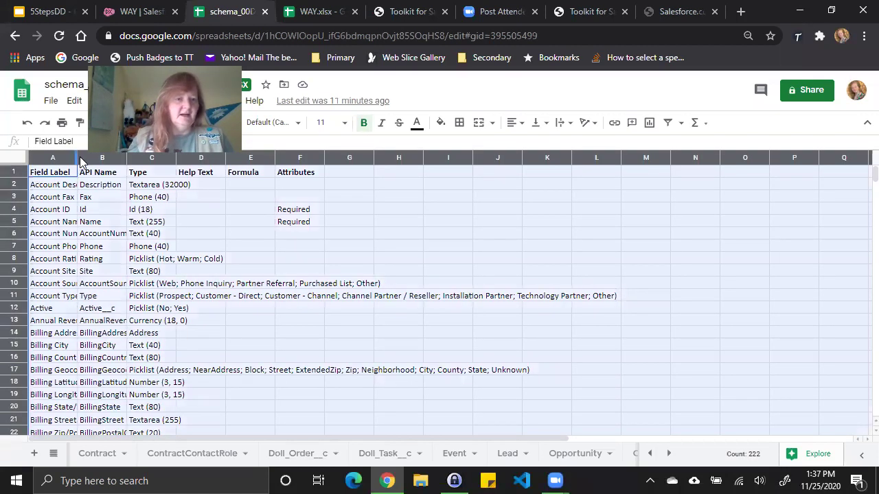
{"action": "double_click", "coordinate": [77, 155]}
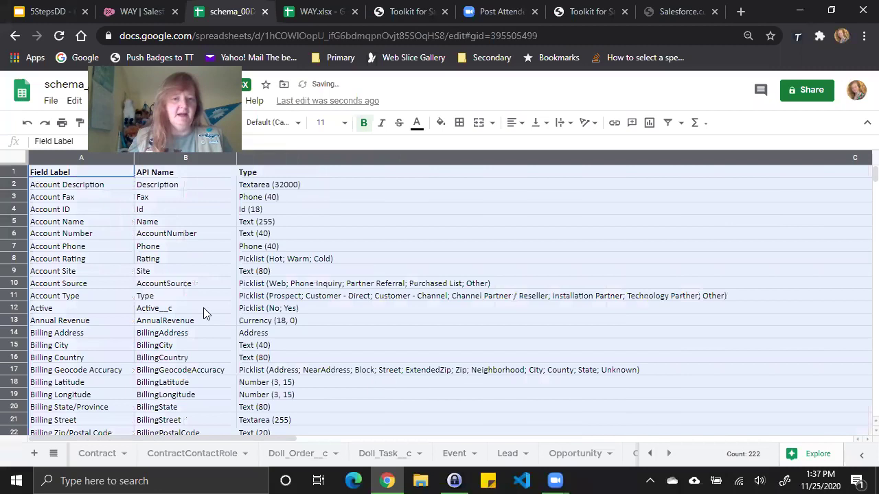
{"action": "left_click", "coordinate": [295, 284]}
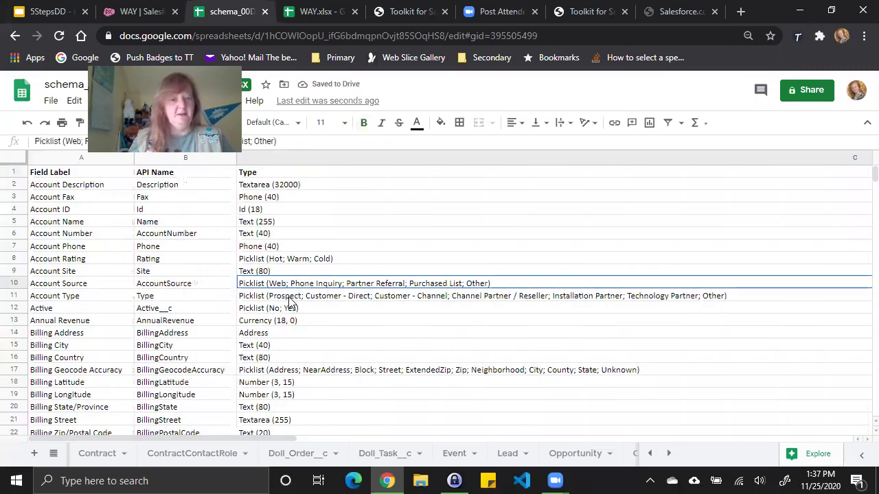
{"action": "left_click", "coordinate": [289, 299]}
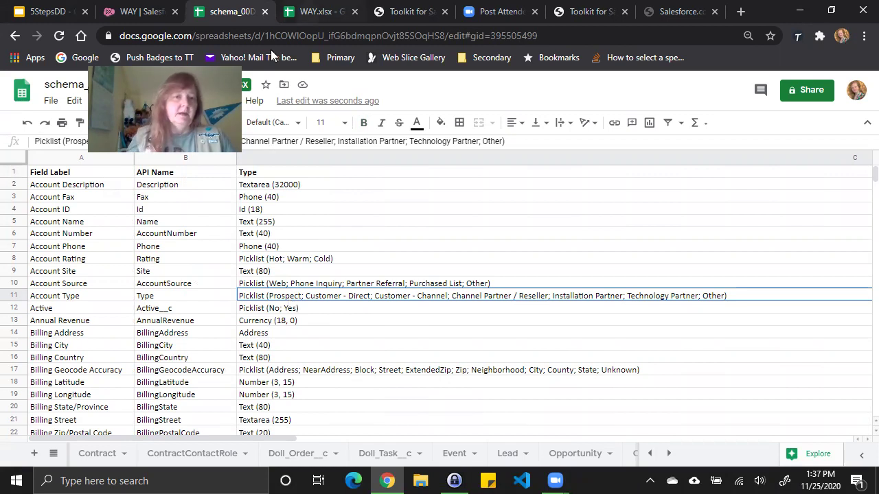
On the WAY.xlsx sheet, auto-fit all columns, then set them all to one wider width.
{"action": "left_click", "coordinate": [309, 12]}
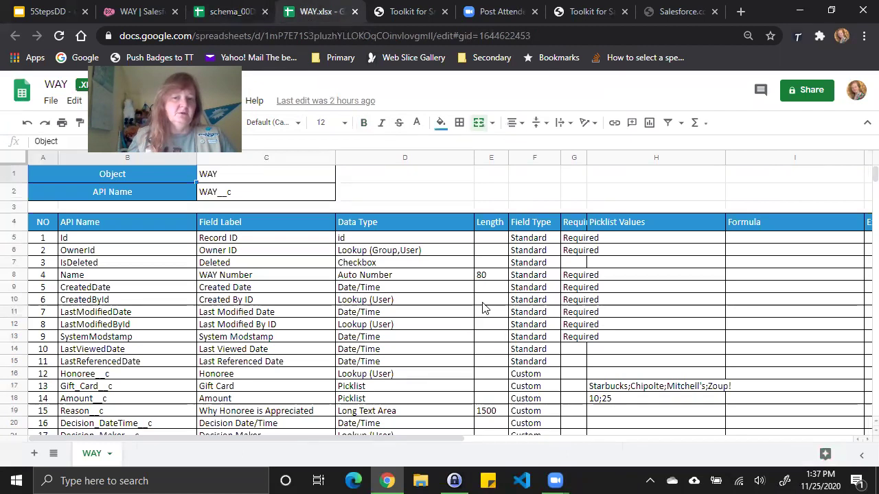
{"action": "left_click", "coordinate": [14, 159]}
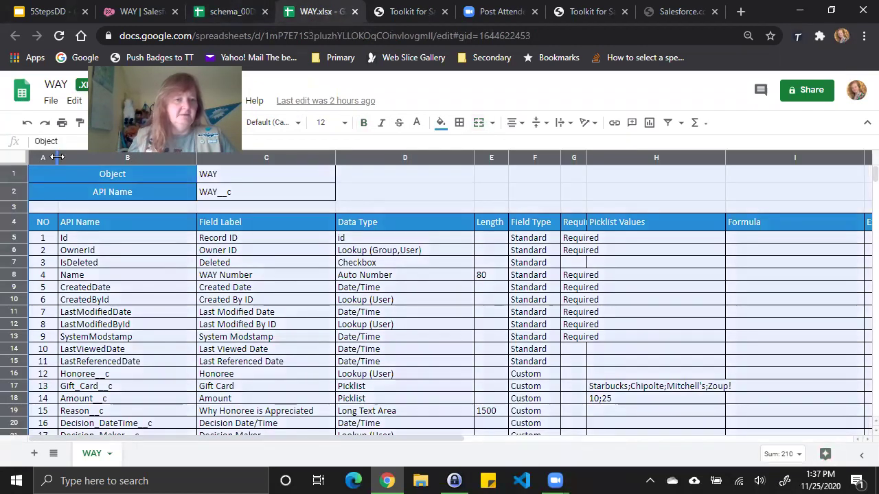
{"action": "double_click", "coordinate": [58, 157]}
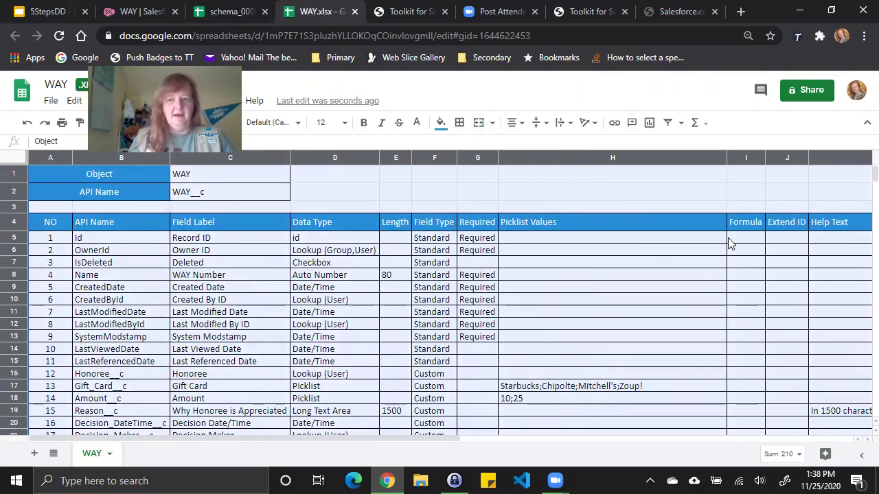
{"action": "left_click_drag", "start_coordinate": [323, 437], "coordinate": [542, 447]}
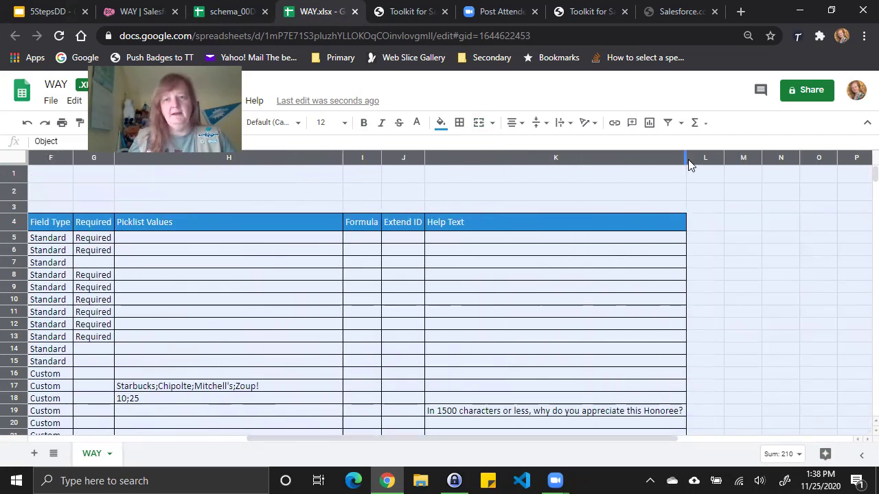
{"action": "left_click_drag", "start_coordinate": [687, 160], "coordinate": [533, 159]}
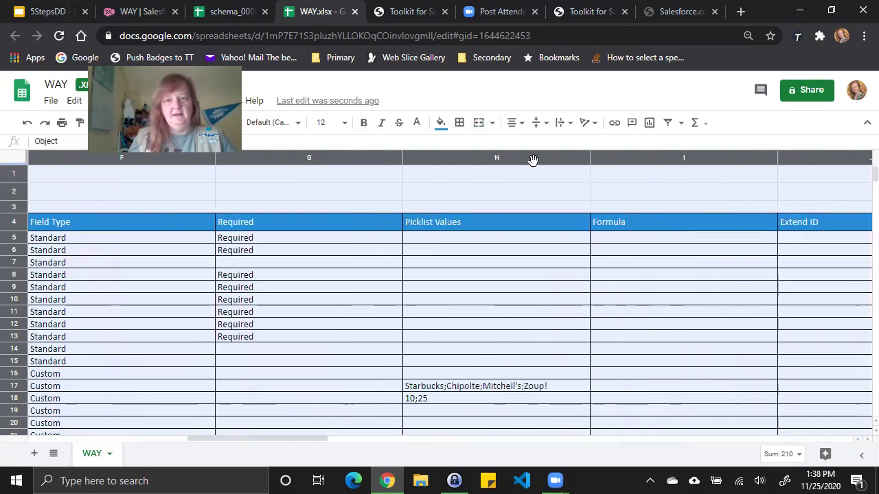
Wrap text across the sheet so Reason__c's help text spans two lines.
{"action": "left_click", "coordinate": [572, 127]}
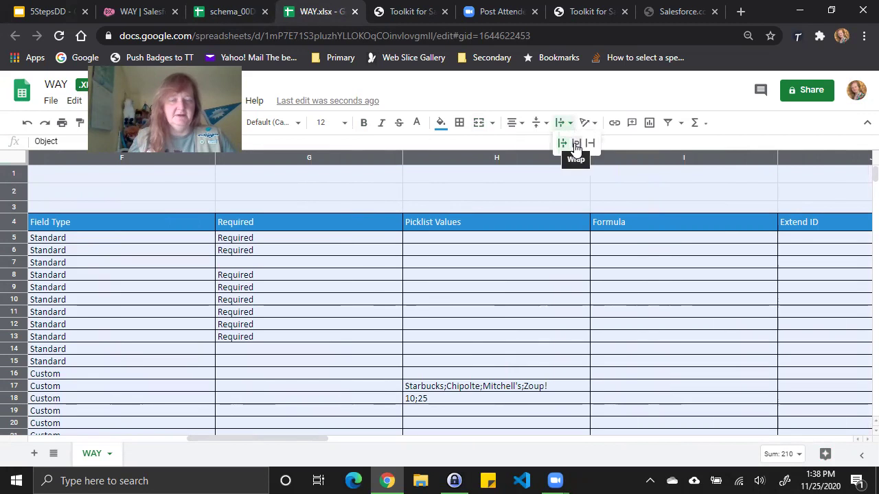
{"action": "left_click", "coordinate": [576, 142]}
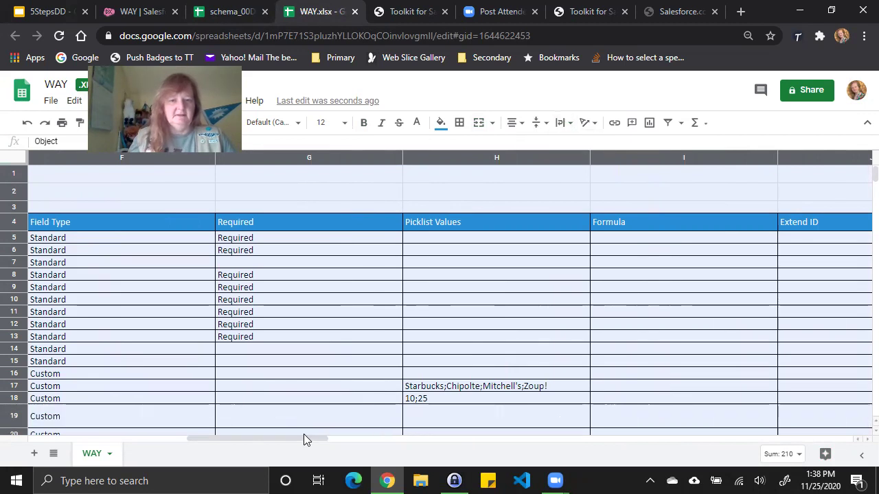
{"action": "left_click_drag", "start_coordinate": [304, 434], "coordinate": [479, 435]}
{"action": "left_click_drag", "start_coordinate": [307, 438], "coordinate": [100, 427]}
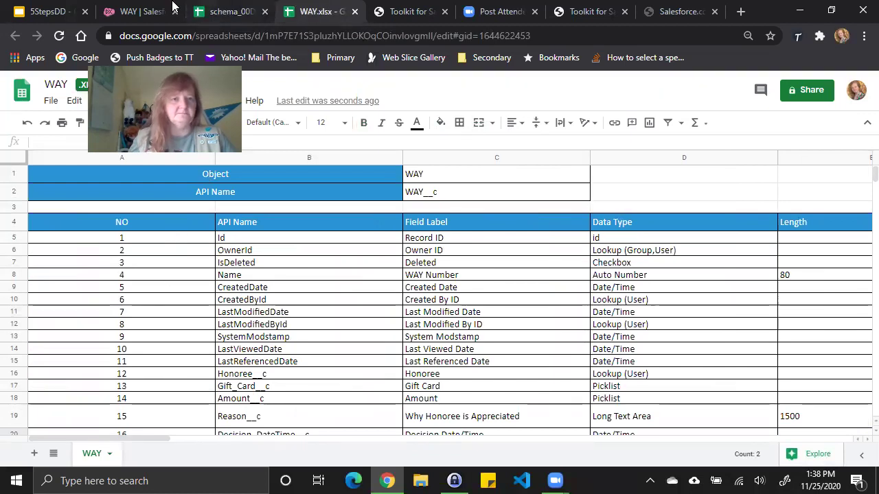
Return to the 5StepsDD deck and advance to the Step #3 additional columns slide.
{"action": "left_click", "coordinate": [55, 13]}
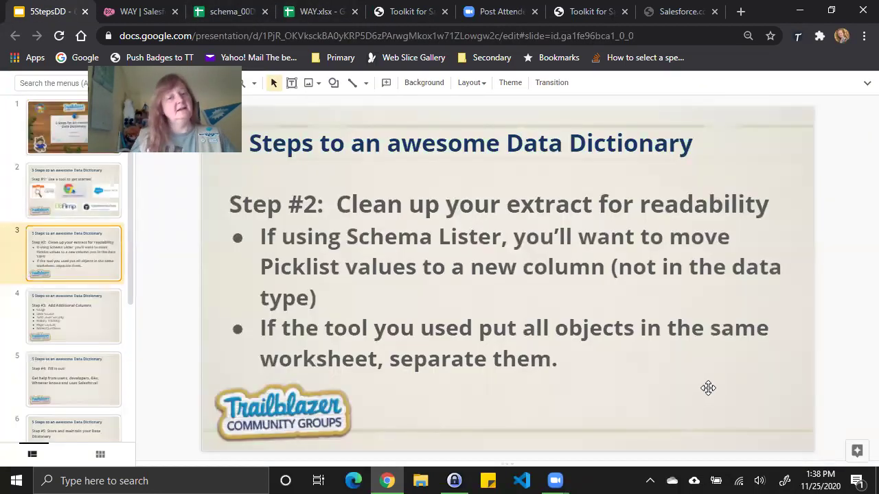
{"action": "key", "text": "Down"}
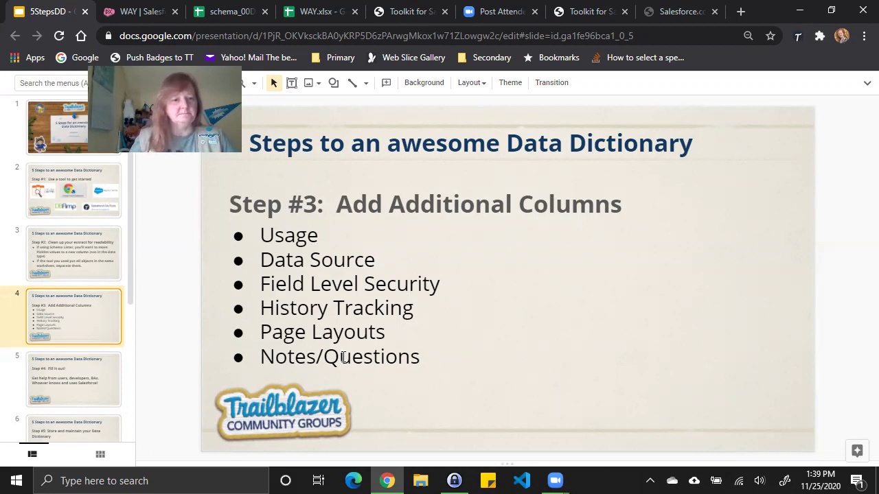
Advance to the Step #4 'Fill it out!' slide.
{"action": "key", "text": "Down"}
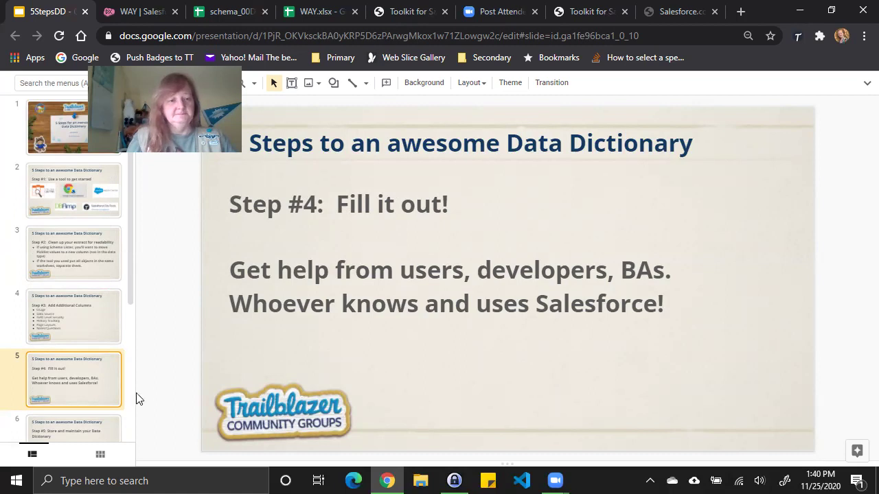
Show the Step #5 slide on storing and maintaining the data dictionary.
{"action": "left_click", "coordinate": [100, 428]}
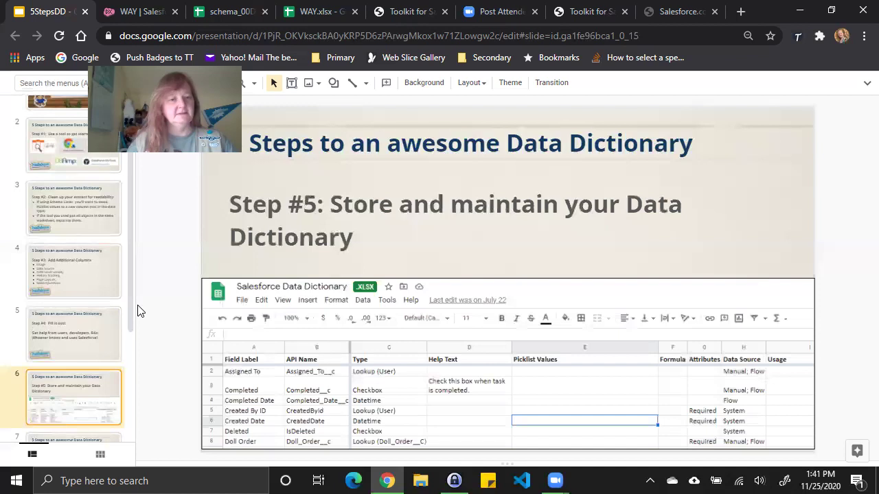
{"action": "scroll", "coordinate": [130, 300], "scroll_direction": "down", "scroll_amount": 1}
Move through the Helpful Links slide to the Let's Succeed Together slide.
{"action": "left_click", "coordinate": [102, 387]}
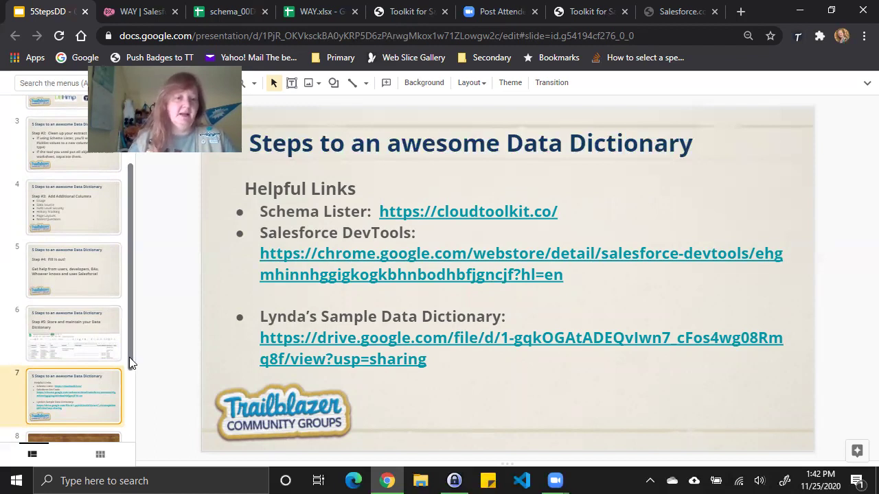
{"action": "left_click_drag", "start_coordinate": [130, 363], "coordinate": [132, 385]}
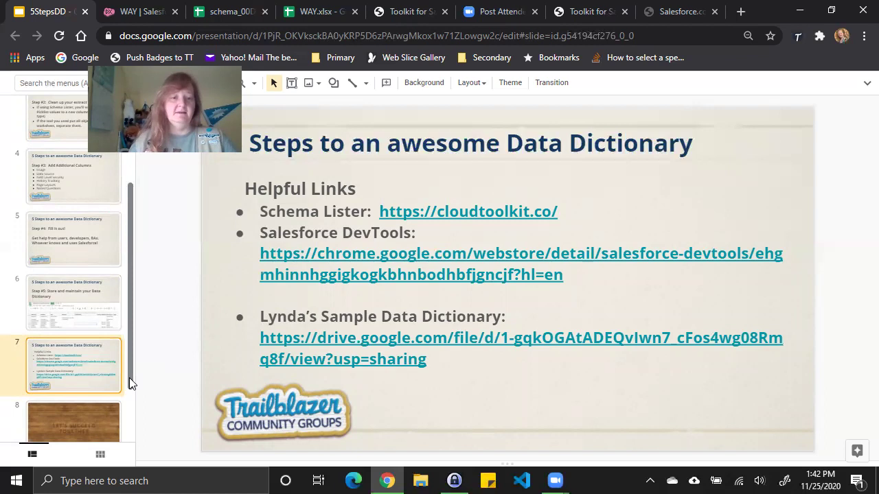
{"action": "left_click", "coordinate": [86, 425]}
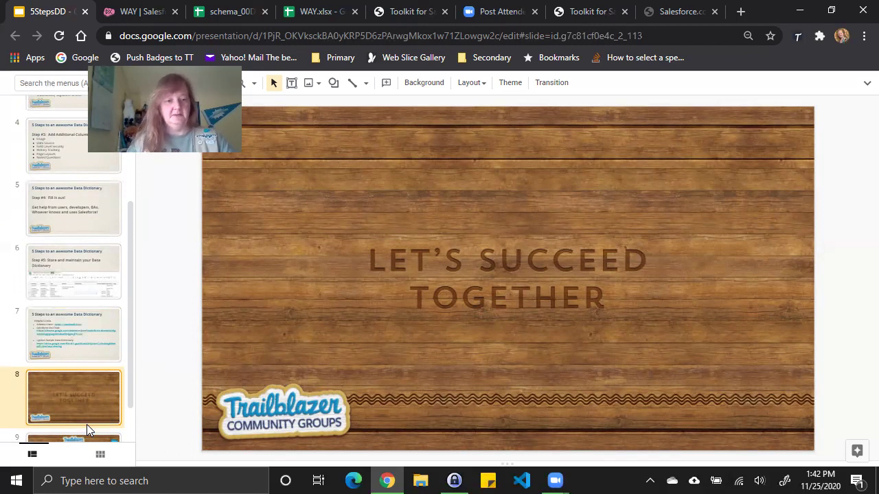
Show slide 9, the Trailblazer Community Groups 'Thank You!' slide.
{"action": "left_click", "coordinate": [95, 441]}
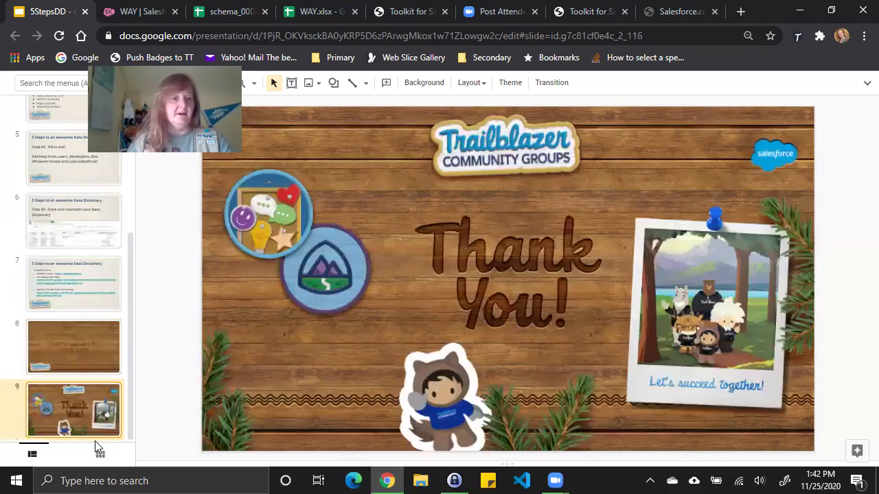